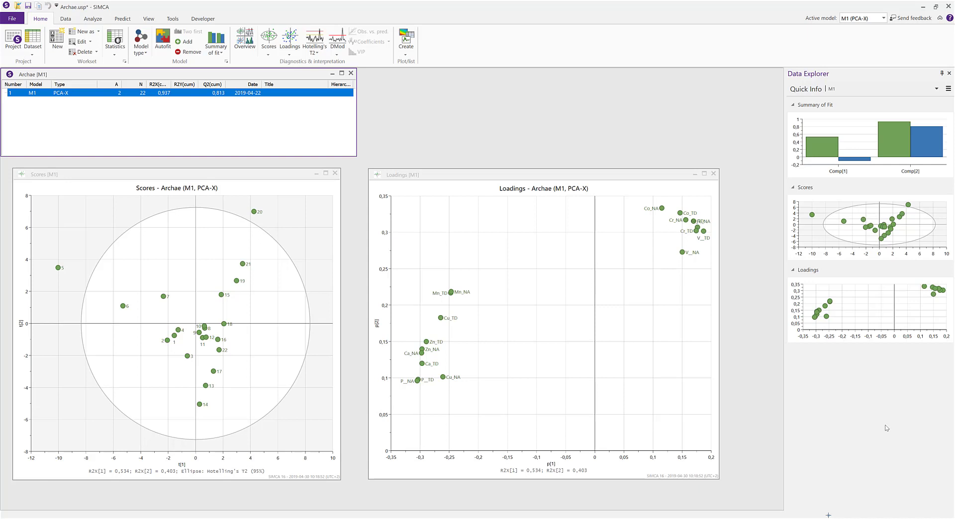
- Open the Score space explorer for the Archae PCA model and lower the solution's t[1] score to about -1,62
click(933, 90)
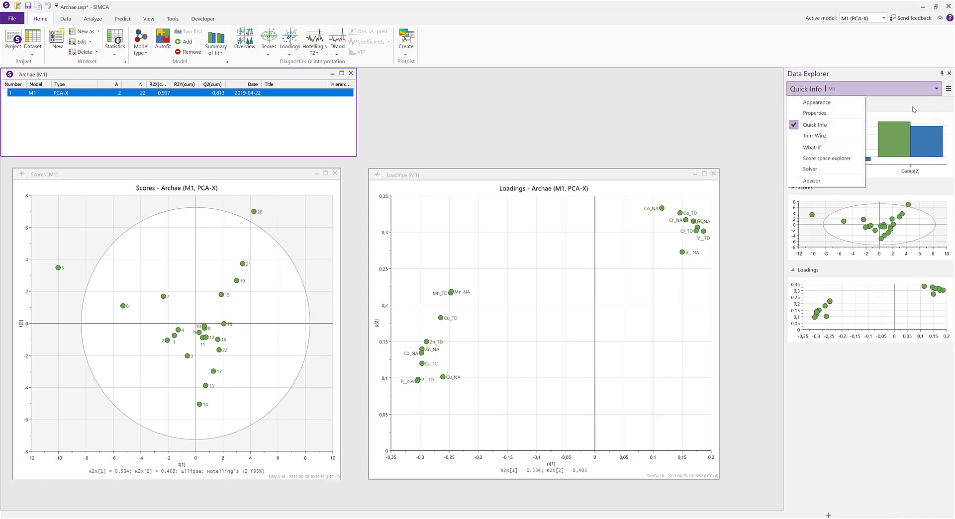
click(838, 158)
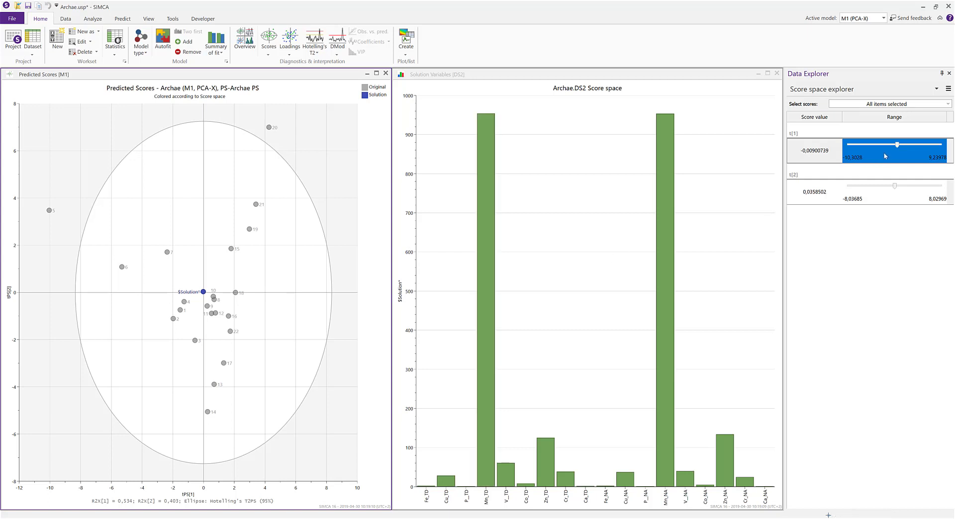
click(898, 145)
drag(897, 144, 890, 145)
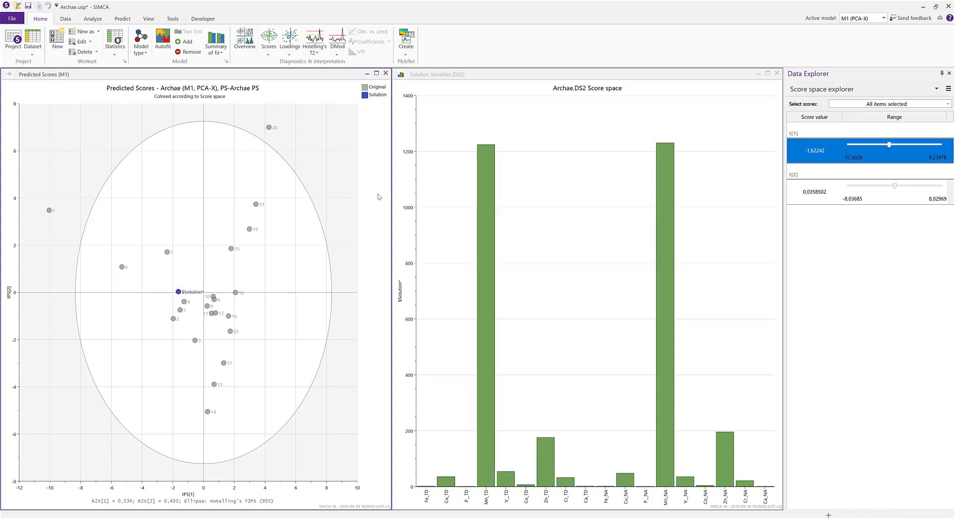
- Move the solution in the predicted scores plot to t[1] about 0,77 and t[2] about 2,91, and to a spot near observation 14
click(216, 221)
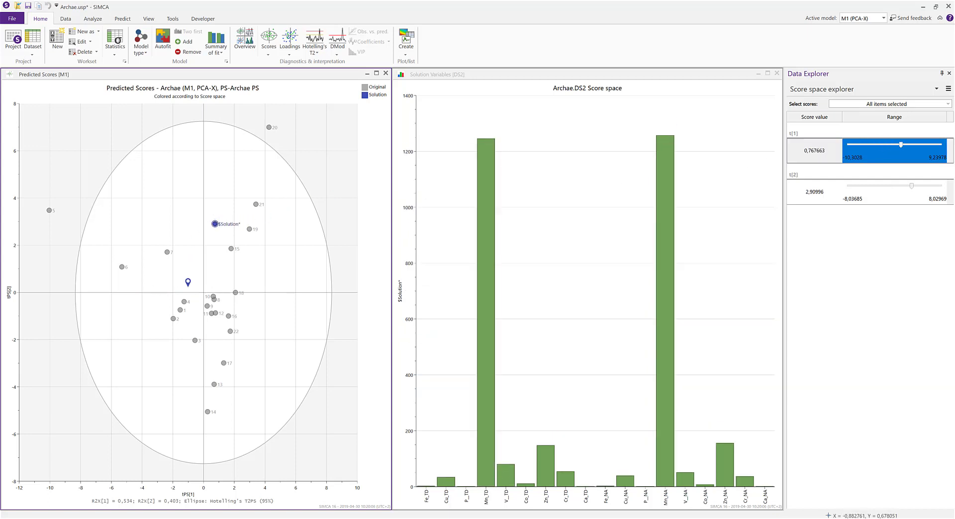
click(203, 421)
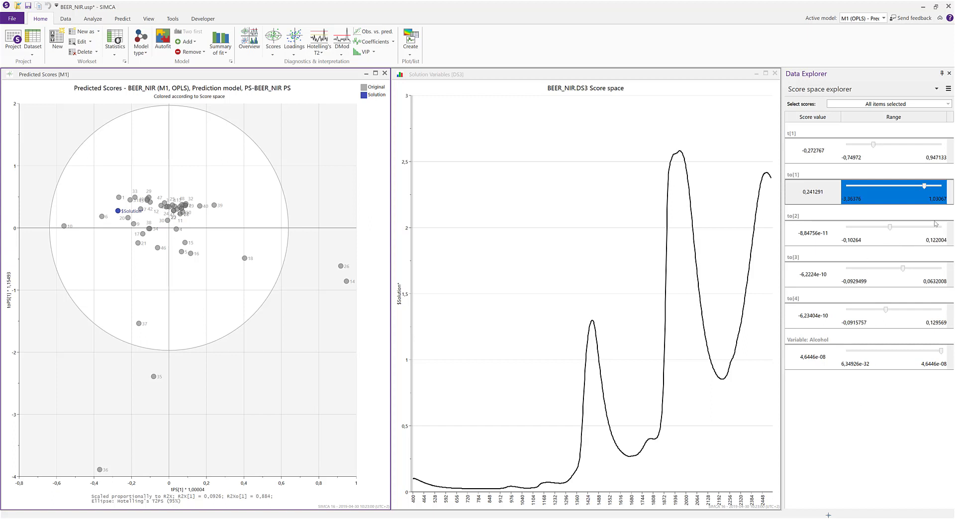
- Raise the BEER_NIR solution's to[1] score to about 0,305 and inspect its predicted Alcohol value in the prediction set list
mouse_move(924, 186)
mouse_down()
mouse_move(841, 188)
mouse_move(923, 193)
mouse_up()
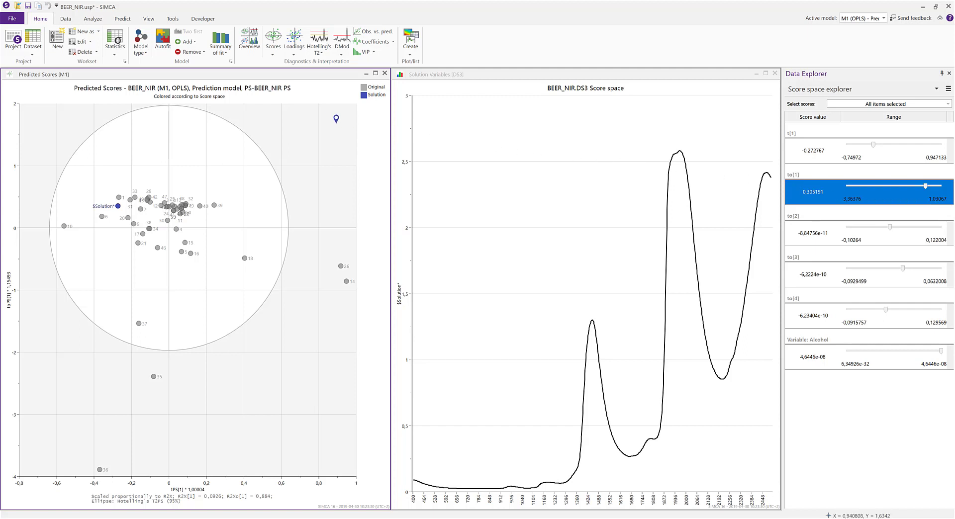
click(123, 19)
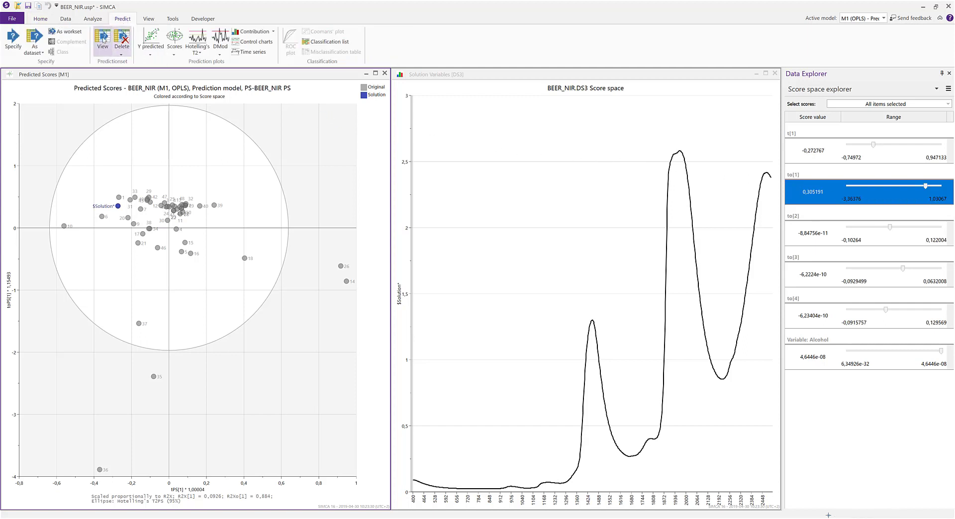
click(102, 38)
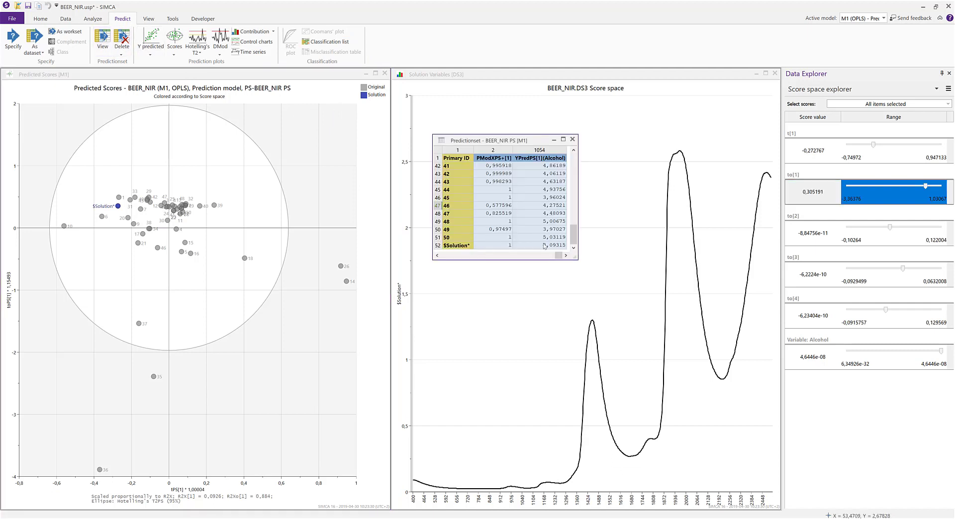
click(552, 245)
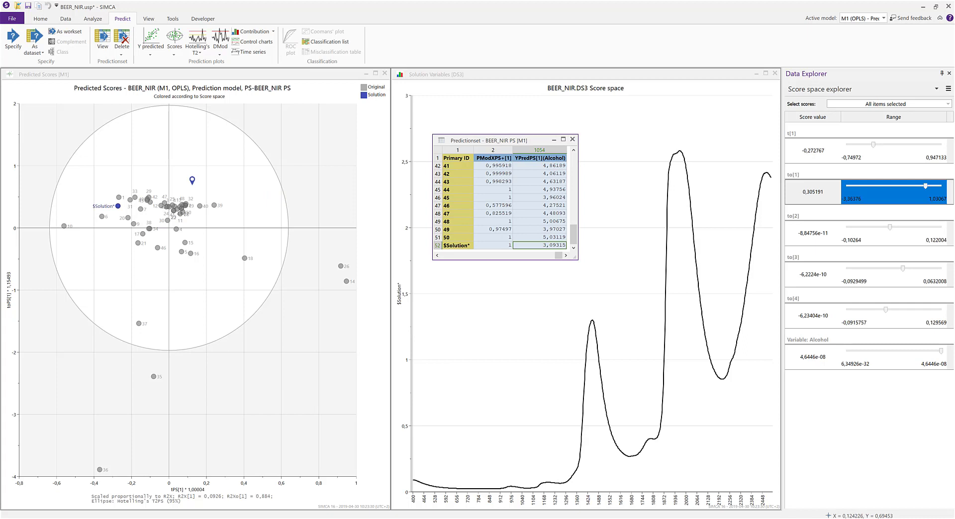
- Move the BEER_NIR solution in the predicted scores plot to t[1] about 0,15 and to[1] about 0,50, and to higher t[1] spots inside the ellipse
click(197, 192)
click(230, 201)
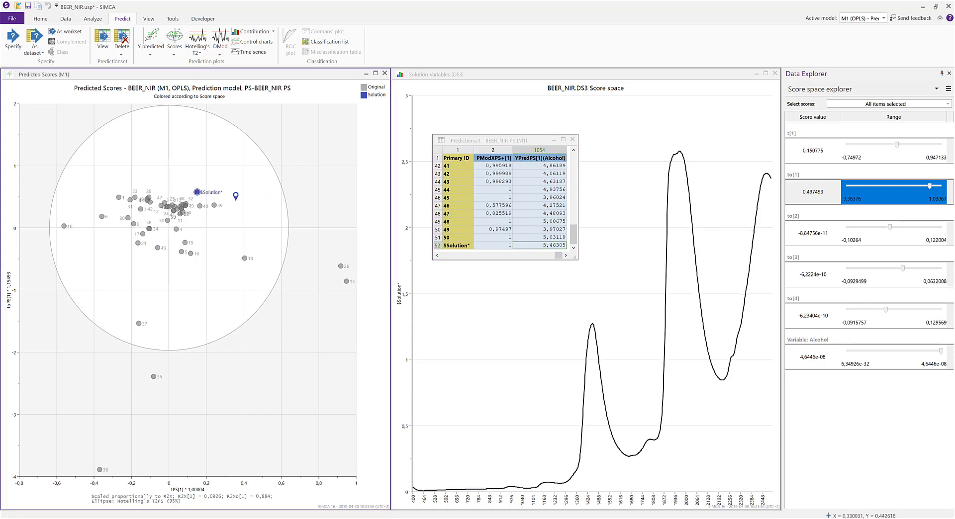
click(273, 204)
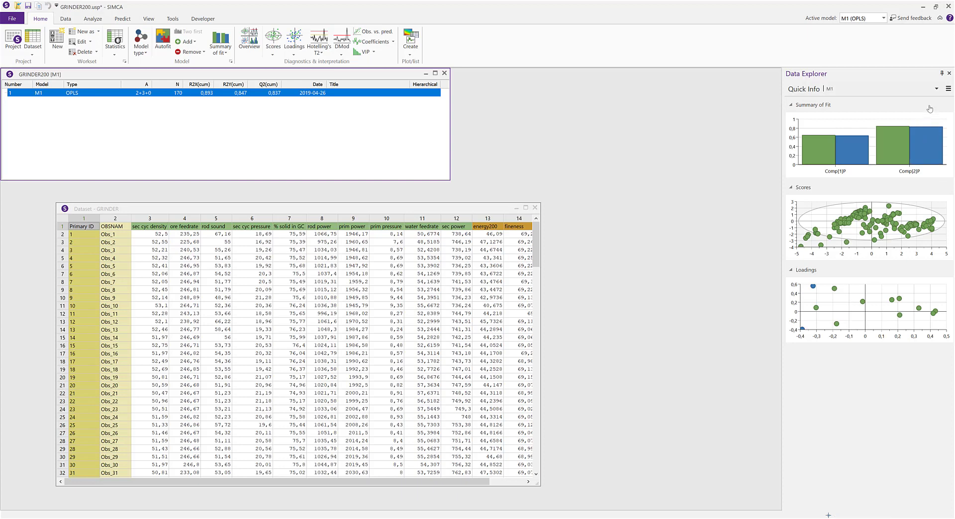
- Open the Solver for the GRINDER200 OPLS model and set the fineness setpoint to 69
click(930, 89)
click(817, 169)
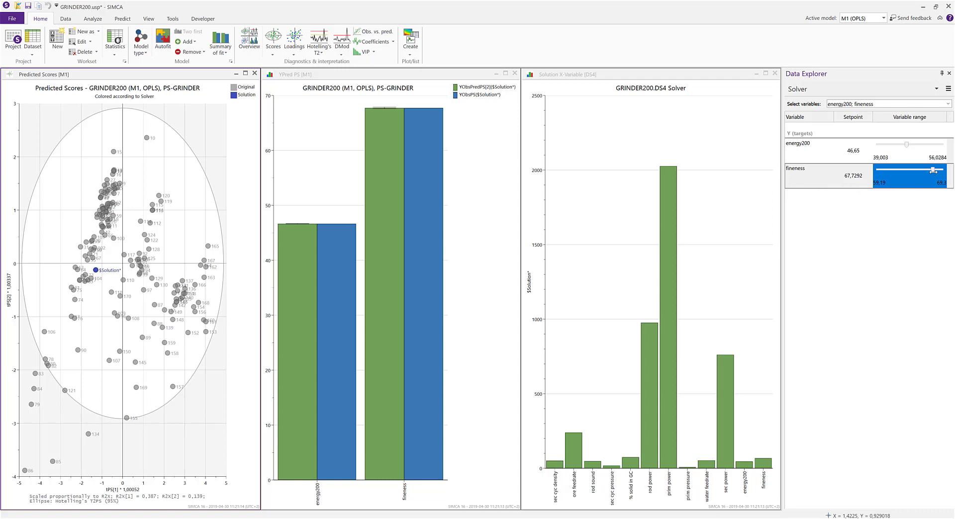
double_click(856, 181)
text(69)
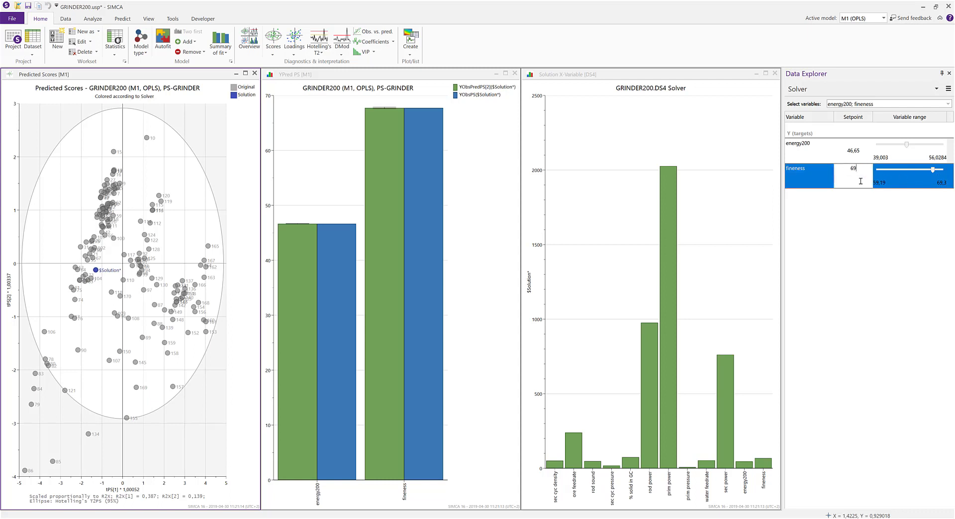
key(Return)
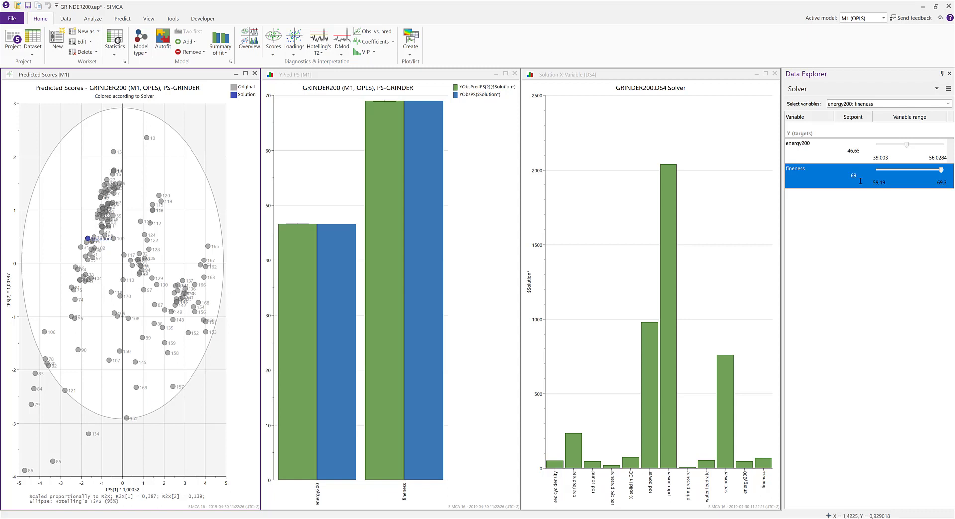
- Lower the energy200 target through about 42,29 and 40,30 to its minimum of 39,003, and bring it back up to about 40,43
click(907, 144)
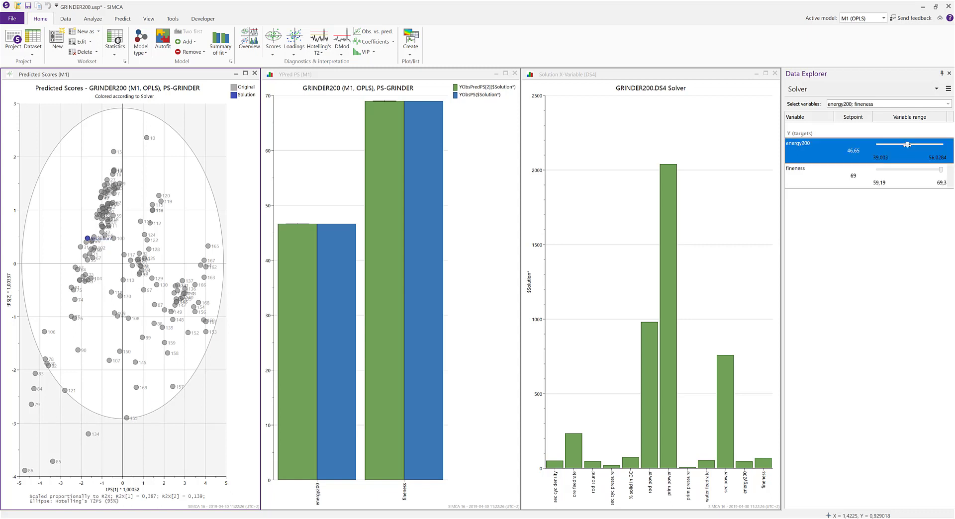
drag(907, 145, 889, 145)
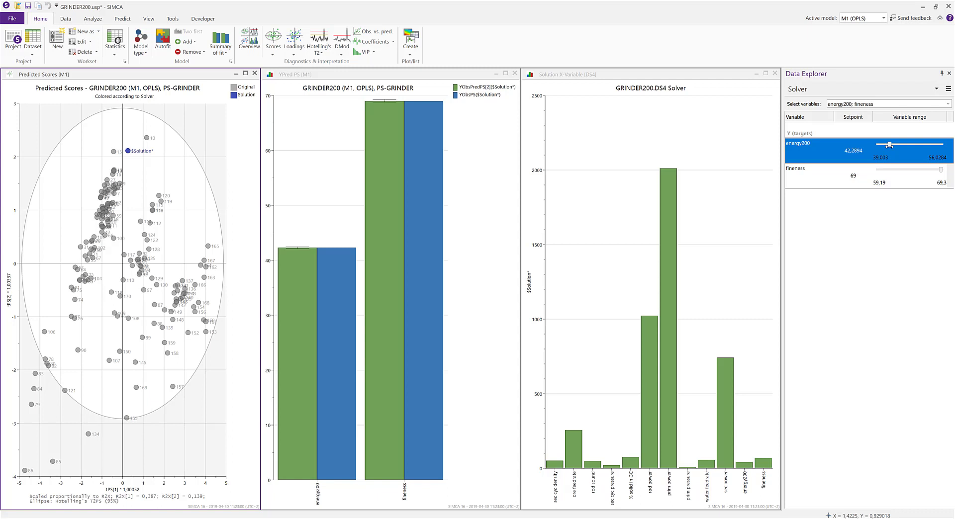
drag(889, 145, 881, 145)
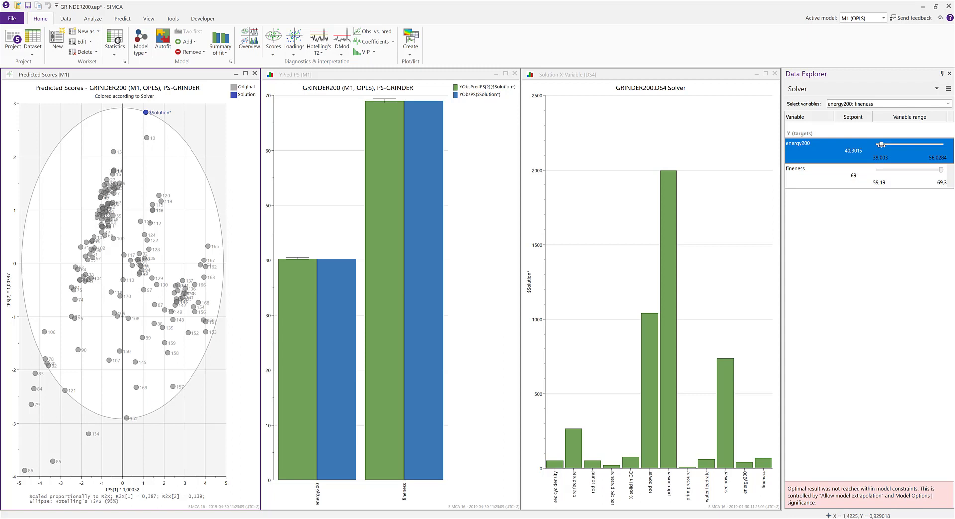
drag(881, 145, 873, 145)
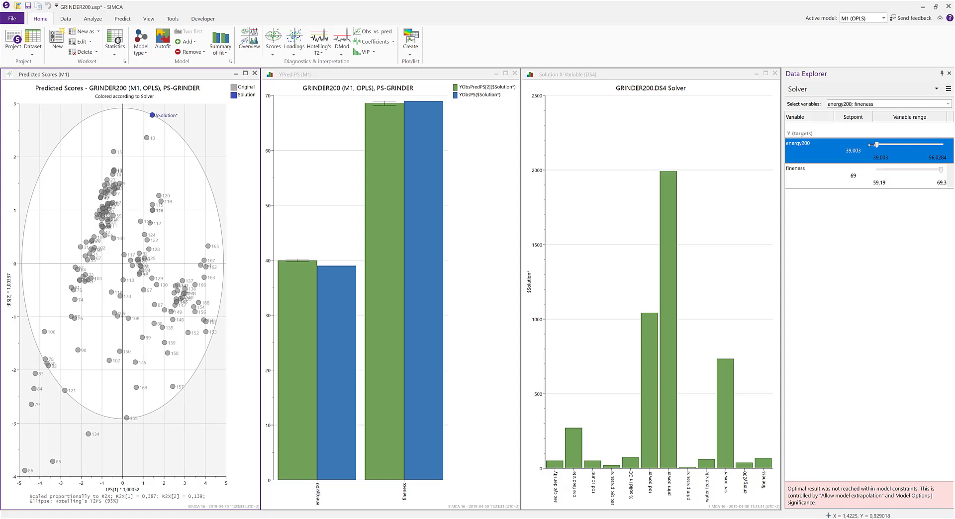
drag(876, 144, 882, 144)
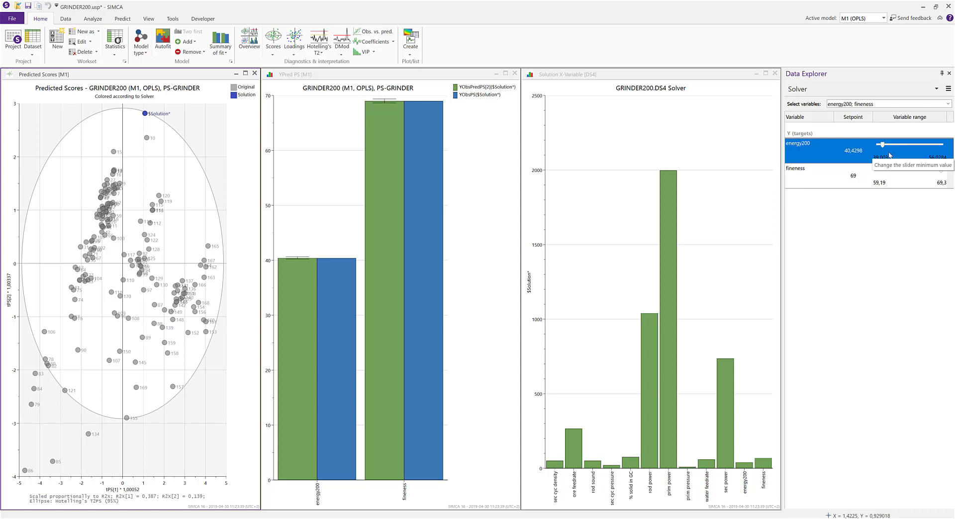
- Add ore feedrate and water feedrate to the Solver's variables as X constraints
click(881, 104)
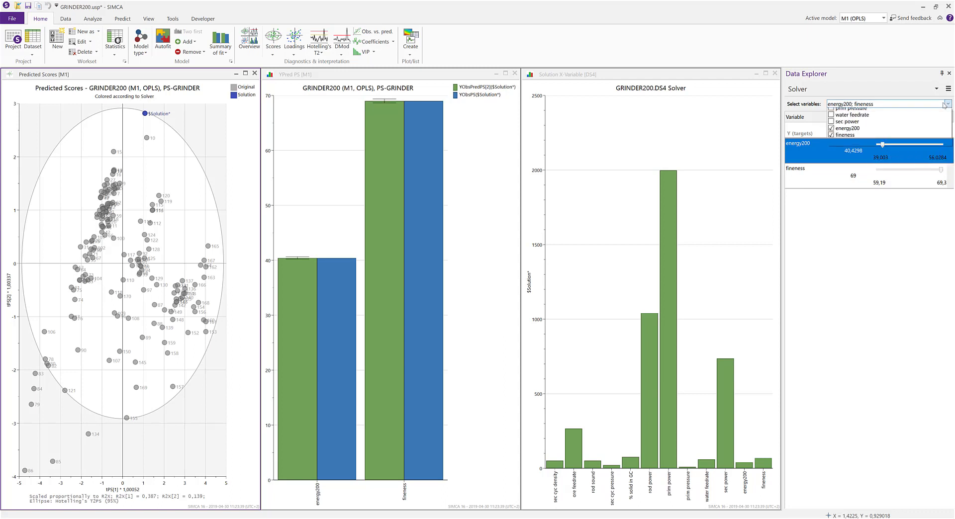
click(868, 119)
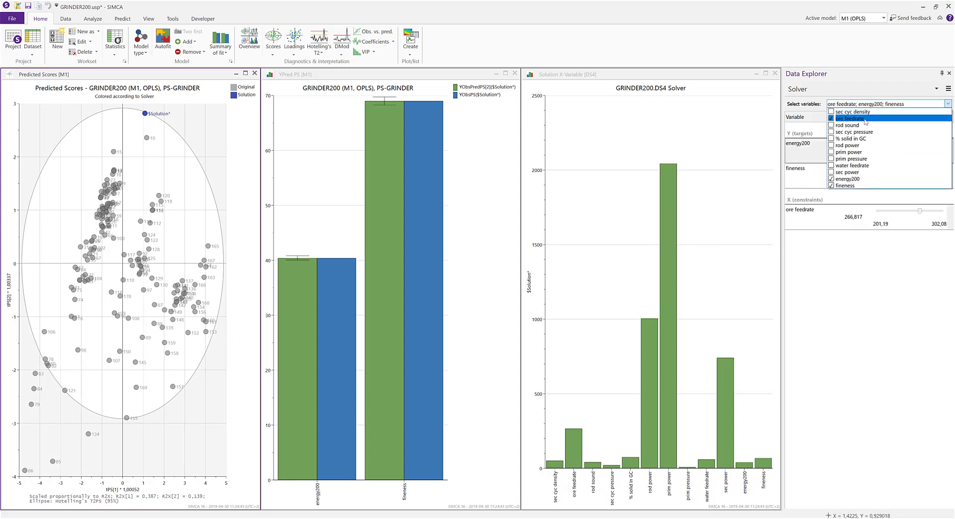
click(862, 166)
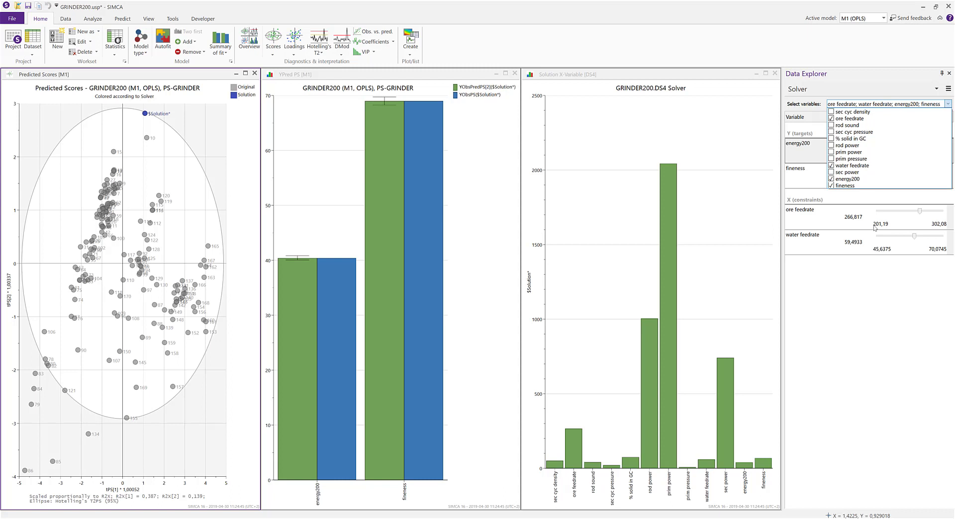
click(851, 224)
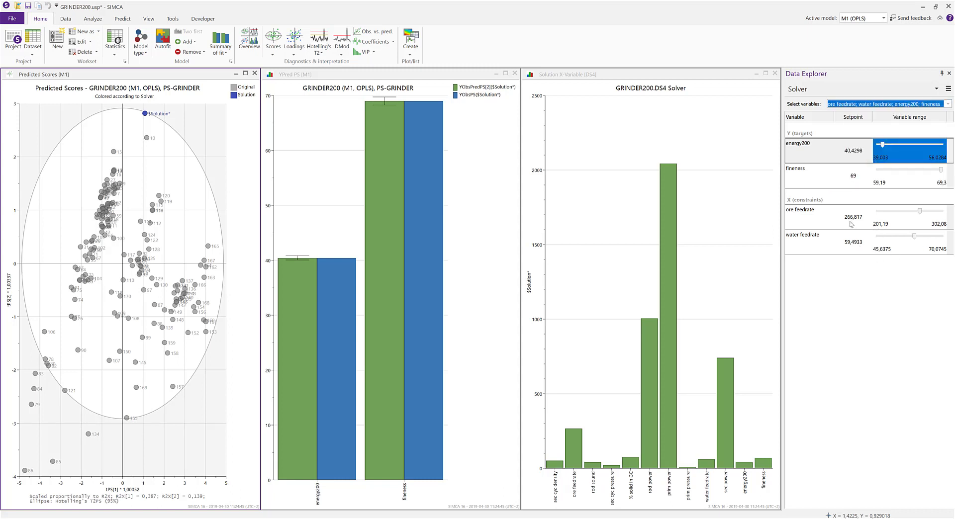
- Set the ore feedrate constraint to 220 and the water feedrate constraint to 50
click(855, 216)
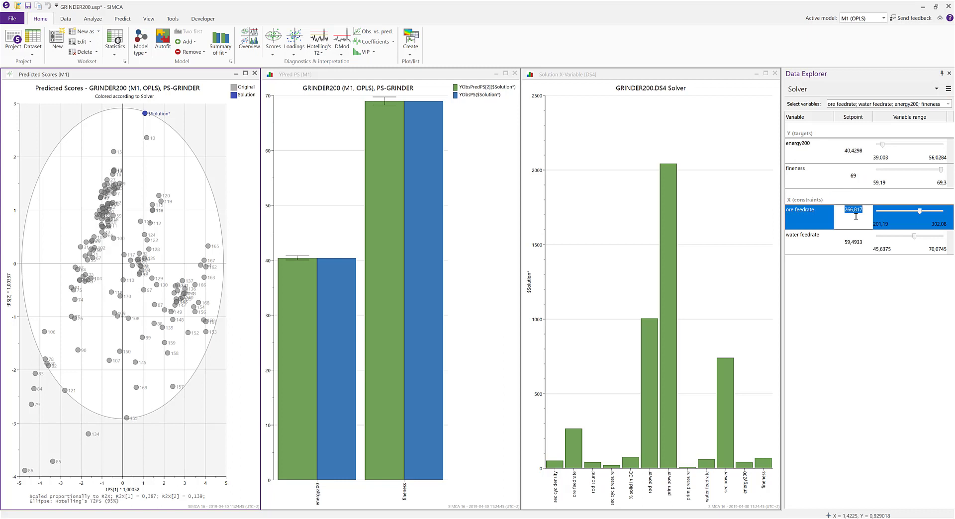
text(220)
click(851, 240)
text(50)
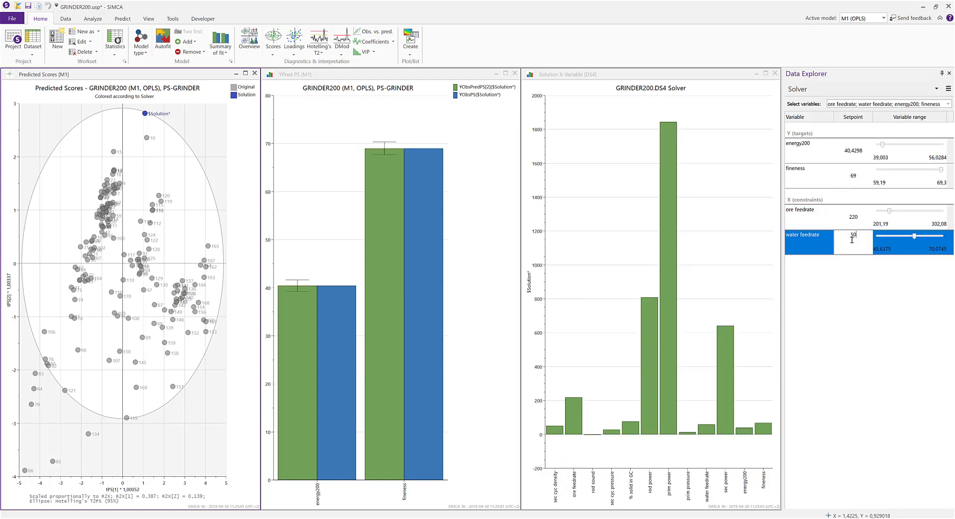
click(878, 288)
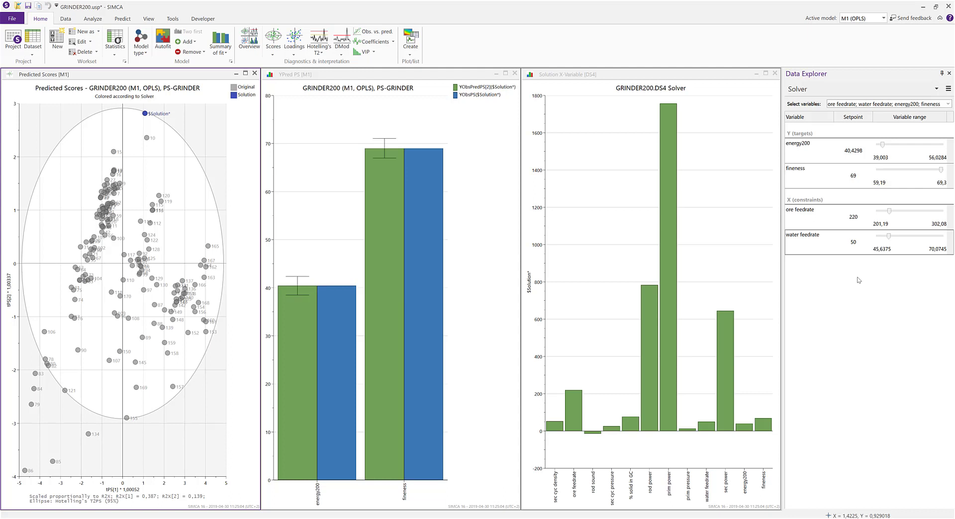
- Set the water feedrate constraint to 65 and raise the energy200 target to about 43,57
double_click(853, 242)
text(65)
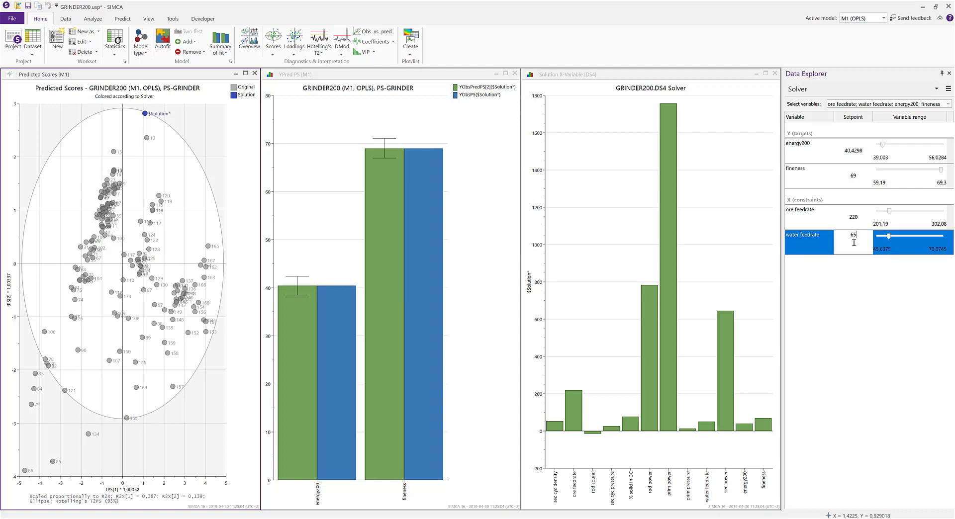
key(Return)
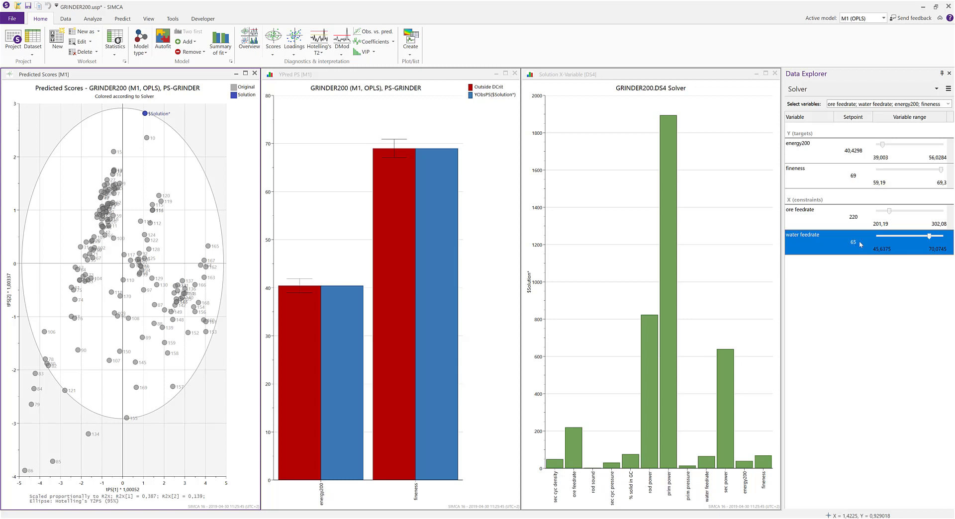
click(883, 145)
drag(883, 144, 895, 145)
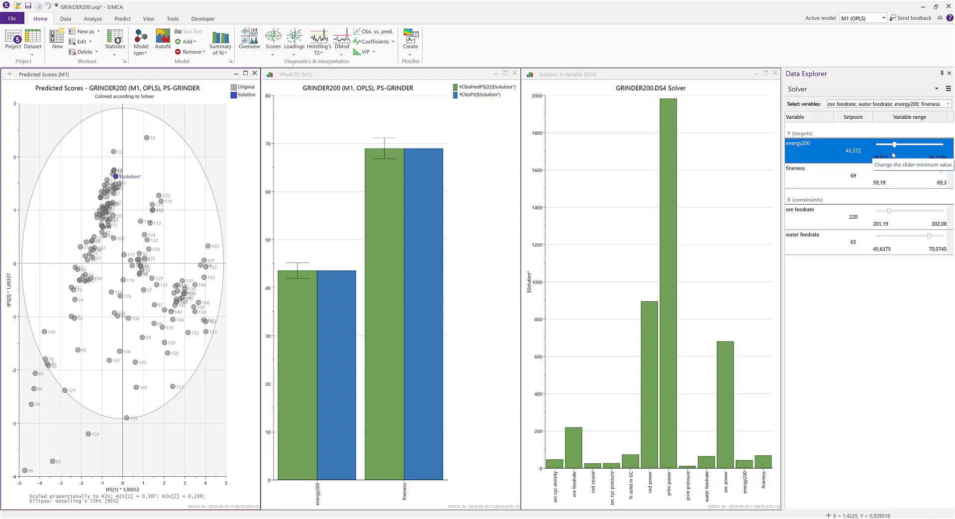